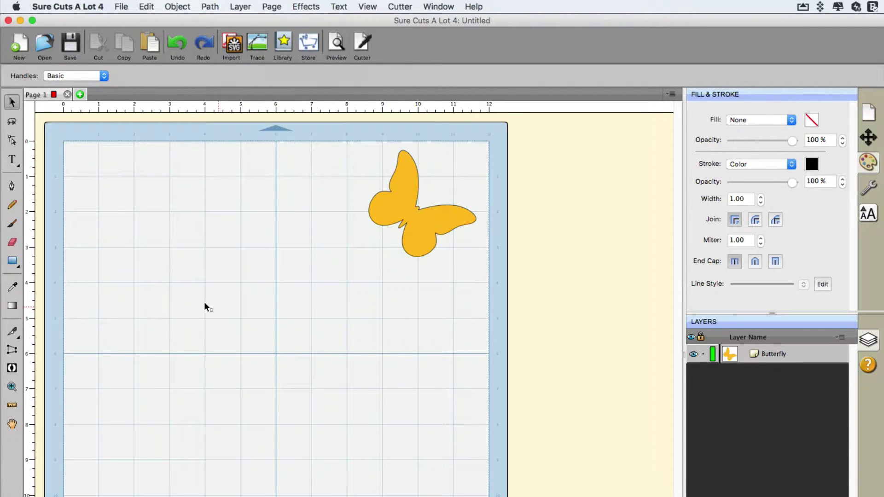
- Draw trial freehand strokes with the Pencil tool, then undo the looping one
left_click(9, 206)
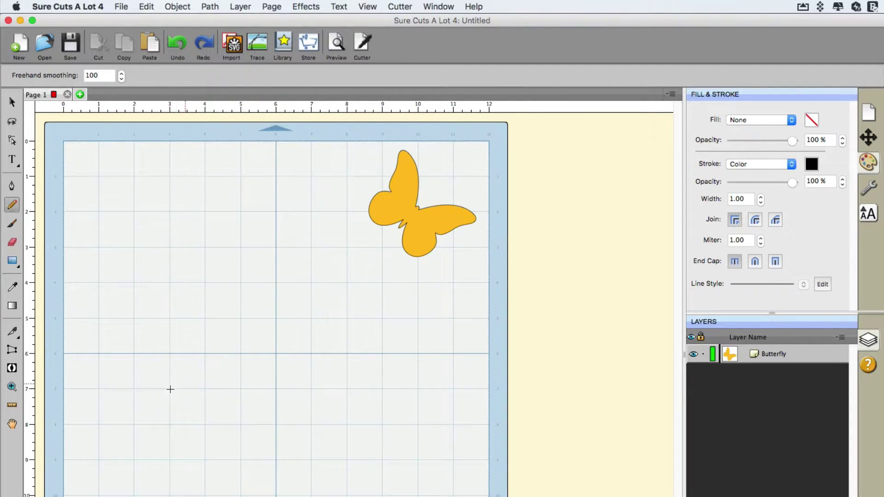
mouse_move(159, 429)
left_mouse_down()
mouse_move(196, 440)
mouse_move(233, 432)
mouse_move(262, 460)
left_mouse_up()
mouse_move(139, 409)
left_mouse_down()
mouse_move(274, 354)
mouse_move(208, 422)
mouse_move(181, 301)
mouse_move(337, 330)
mouse_move(262, 365)
mouse_move(267, 271)
mouse_move(319, 265)
left_mouse_up()
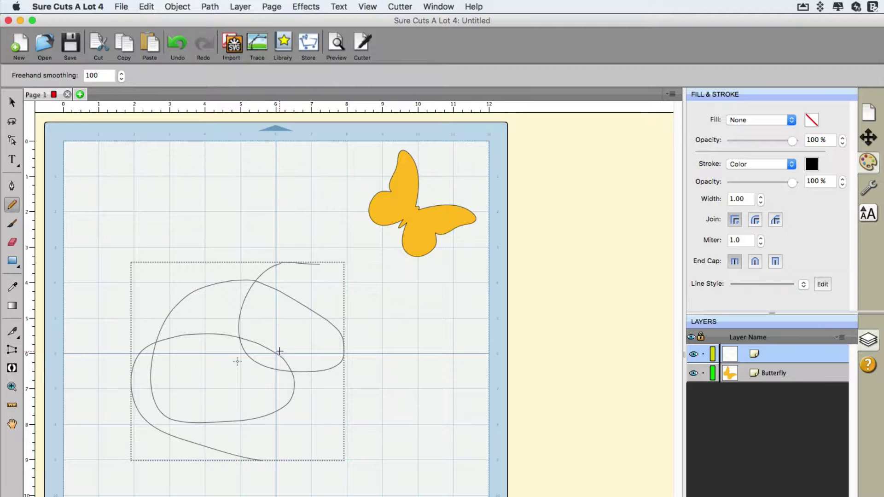
key("super+z")
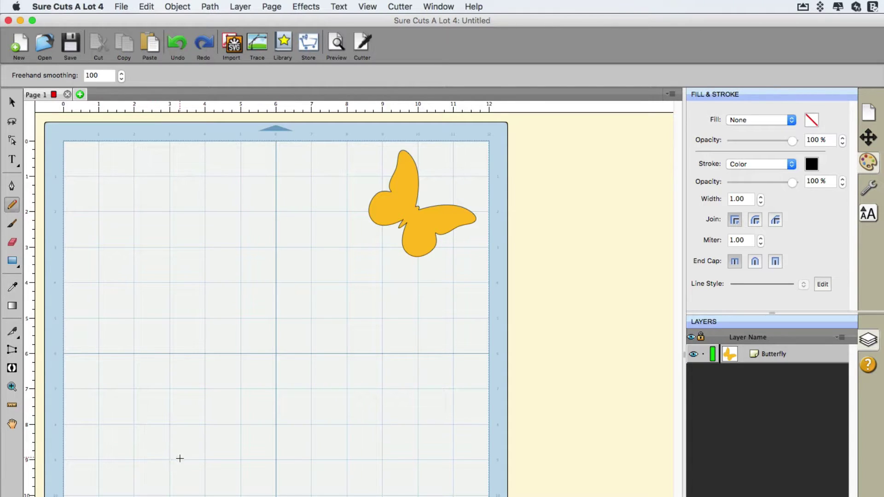
- Draw a looping freehand line from the mat's bottom up to the butterfly
mouse_move(181, 460)
left_mouse_down()
mouse_move(163, 399)
mouse_move(202, 352)
mouse_move(240, 362)
mouse_move(234, 376)
mouse_move(204, 372)
mouse_move(192, 335)
mouse_move(218, 298)
mouse_move(368, 323)
mouse_move(374, 253)
mouse_move(392, 232)
left_mouse_up()
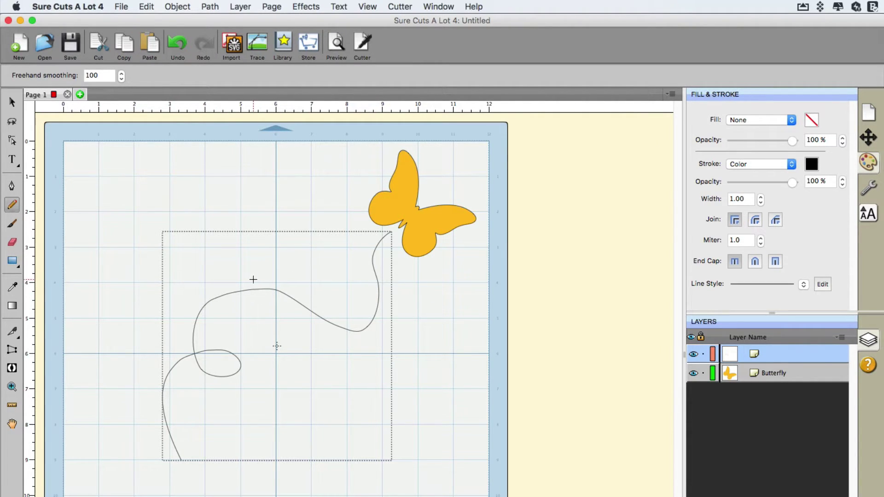
left_click(13, 261)
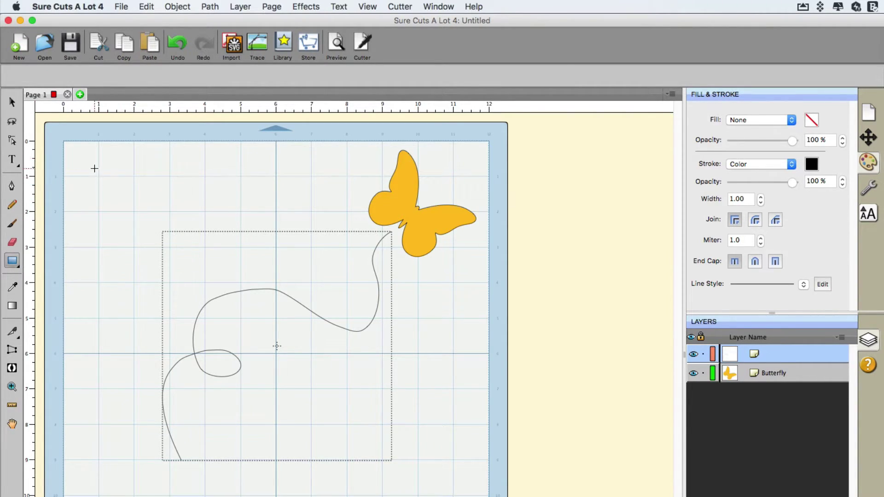
- Draw a small rectangle near the mat's top-left and give it a solid black fill
mouse_move(82, 161)
left_mouse_down()
mouse_move(120, 168)
mouse_move(102, 167)
left_mouse_up()
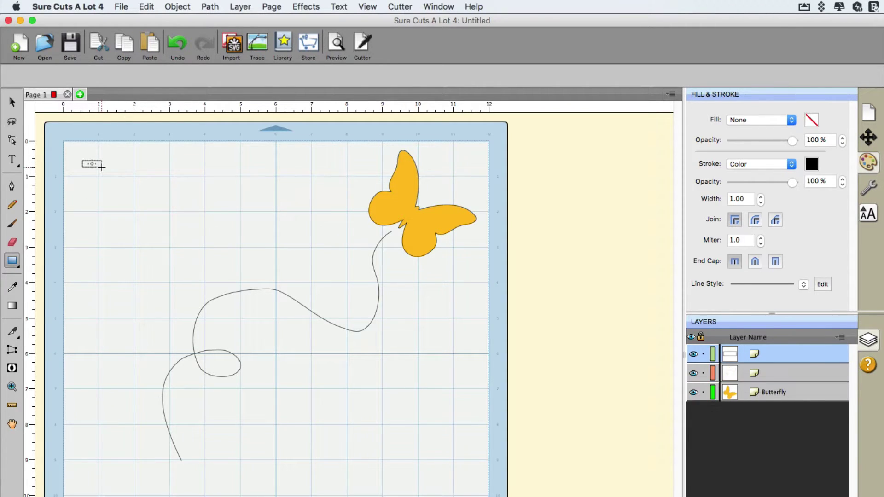
left_click(790, 121)
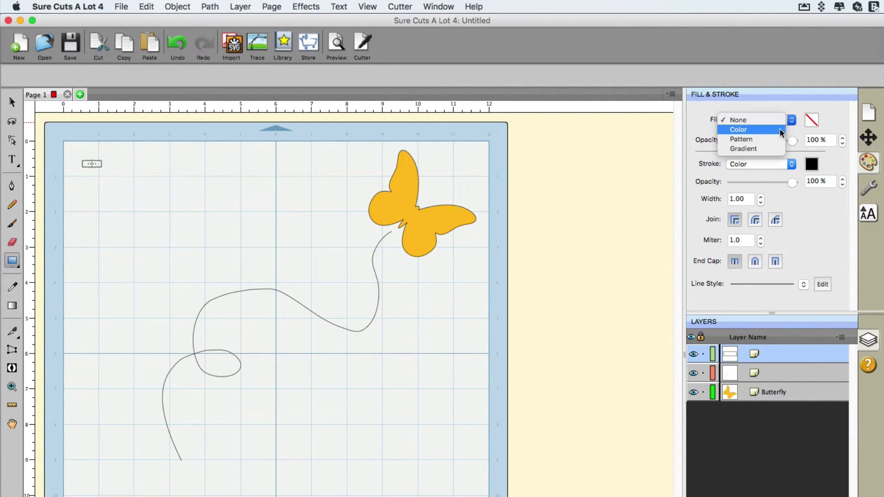
left_click(779, 130)
left_click(811, 119)
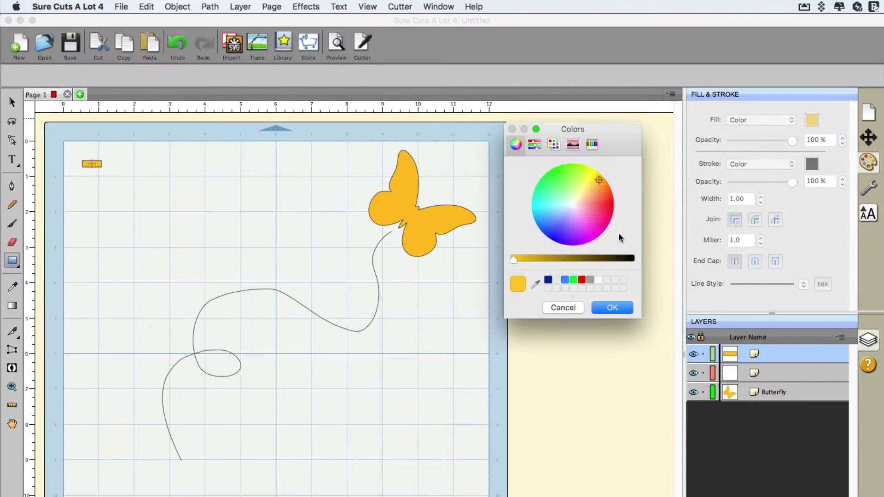
left_click(632, 259)
left_click(613, 307)
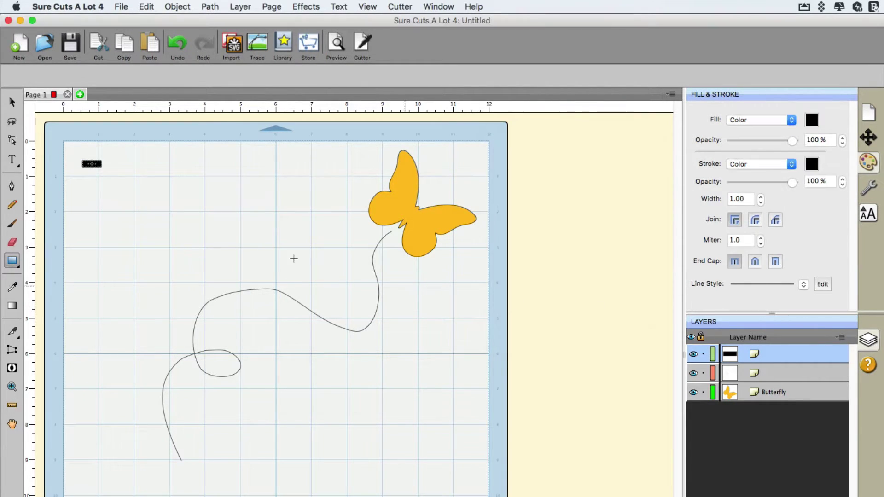
key("Escape")
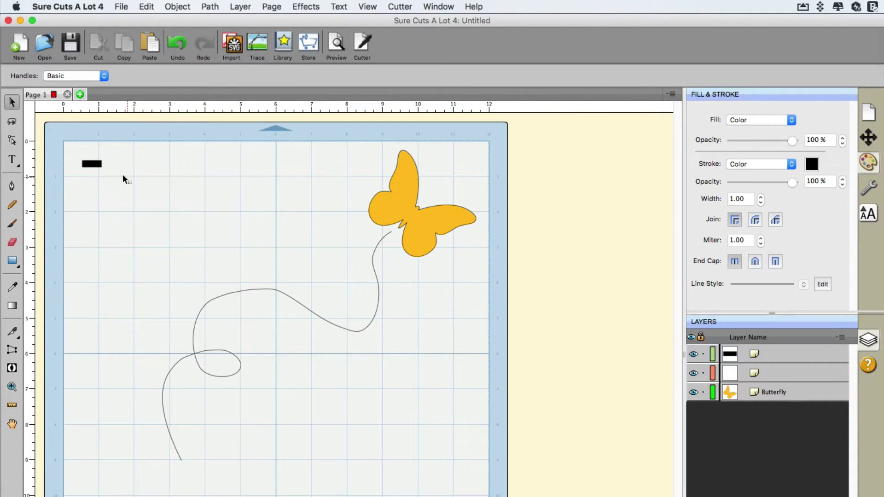
- Select the black rectangle and squiggly line, then preview the Object On Path effect
left_click(100, 165)
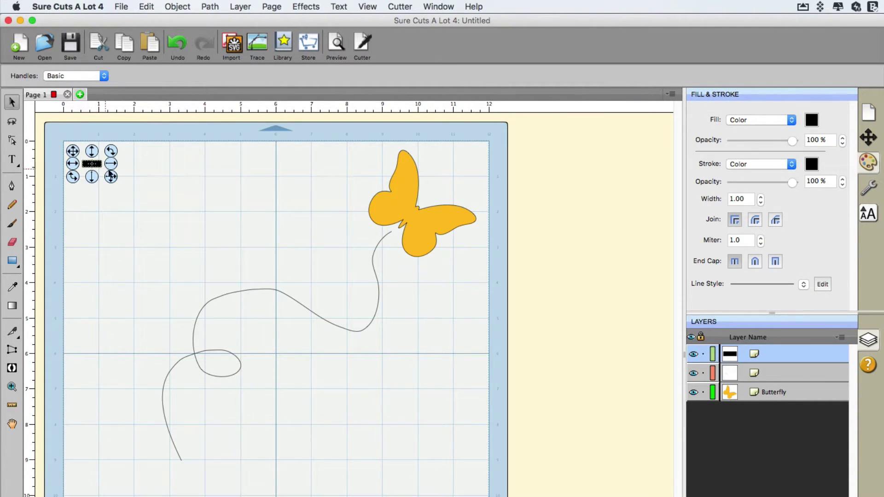
left_click(259, 293, "shift")
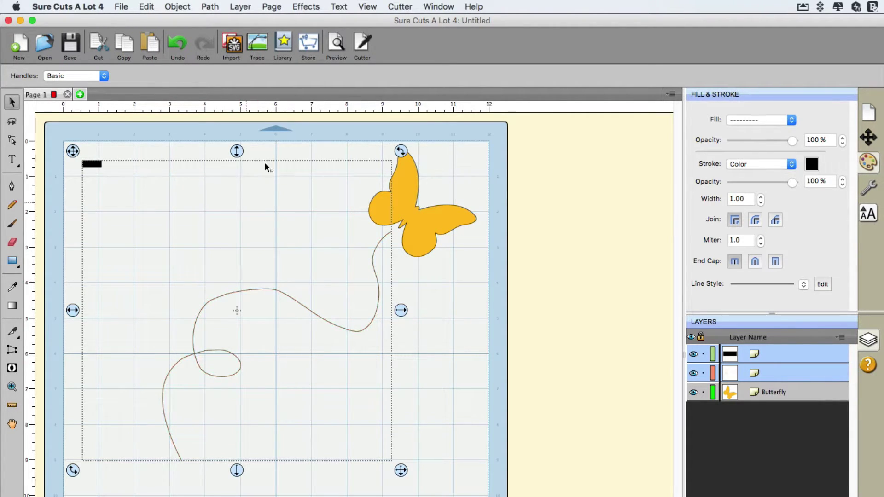
left_click(300, 8)
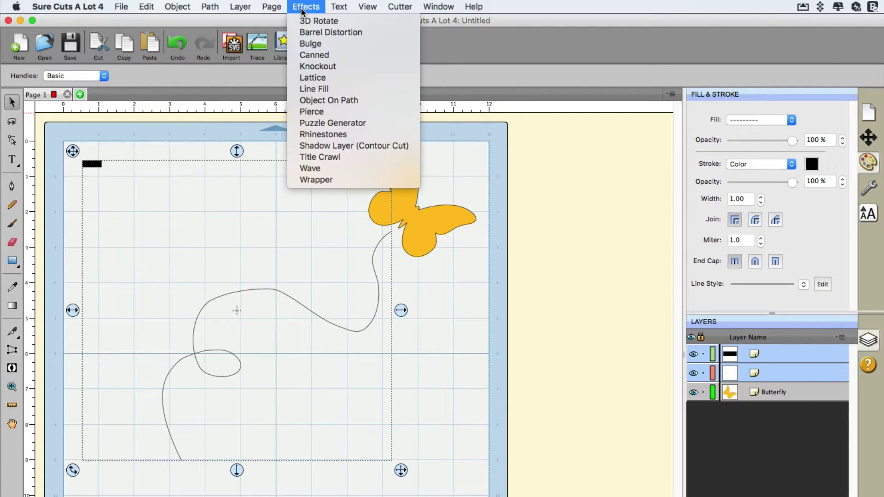
left_click(321, 101)
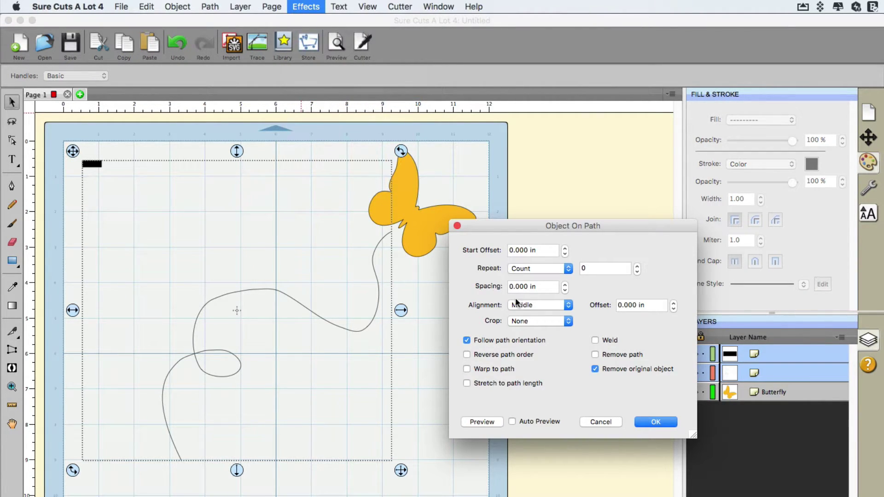
left_click(511, 421)
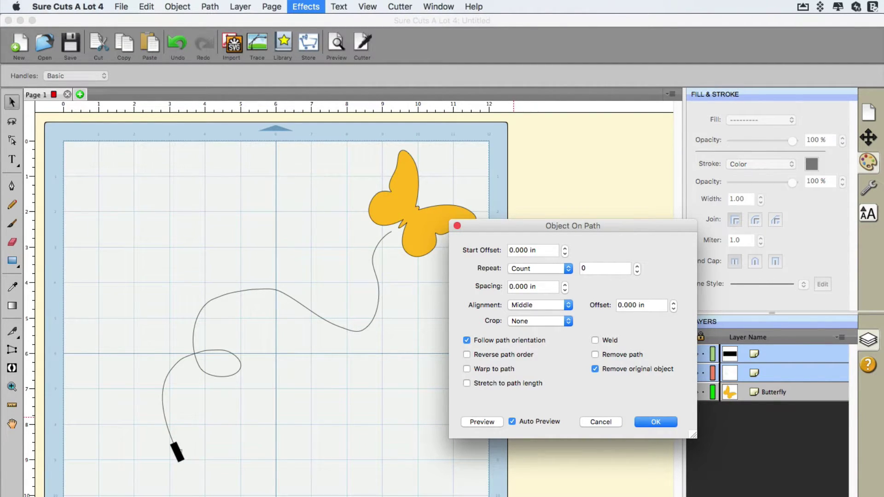
- Set Repeat to Fill path length and raise the Spacing to 0.40 in
left_click(568, 269)
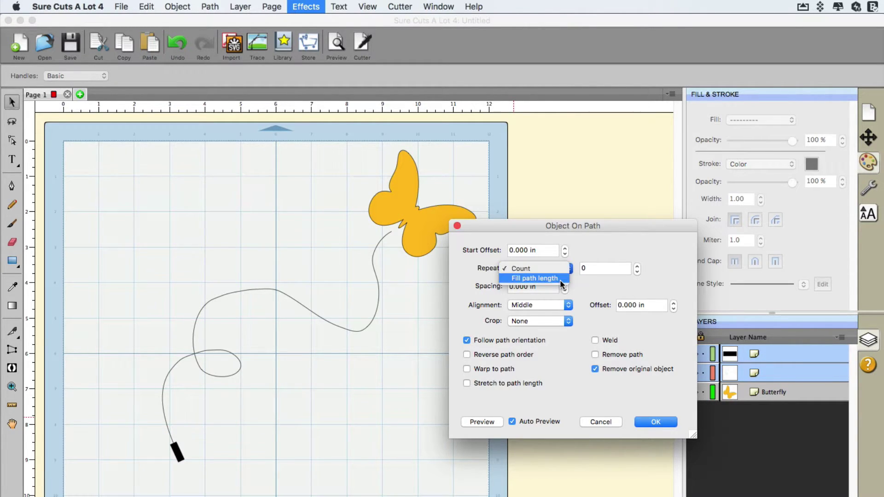
left_click(560, 279)
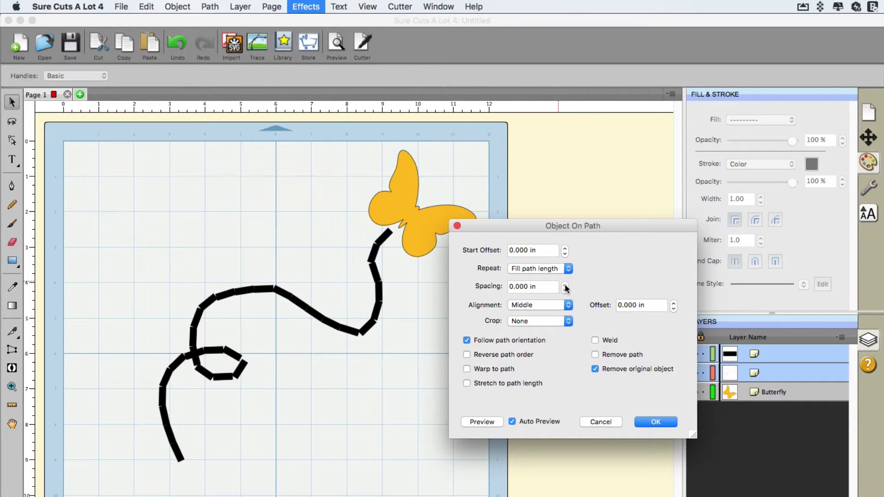
left_click(566, 285)
left_click(566, 284)
left_click(565, 284)
left_click(565, 285)
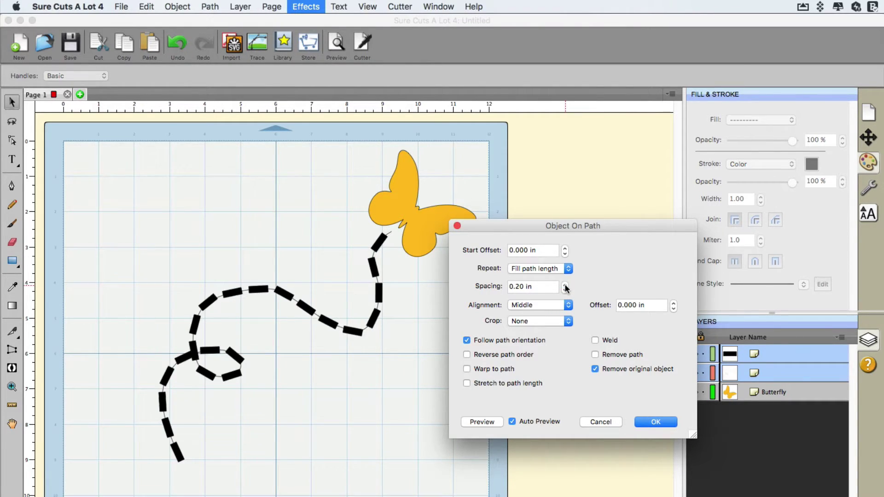
left_click(566, 285)
left_click(565, 284)
left_click(565, 284)
left_click(565, 284)
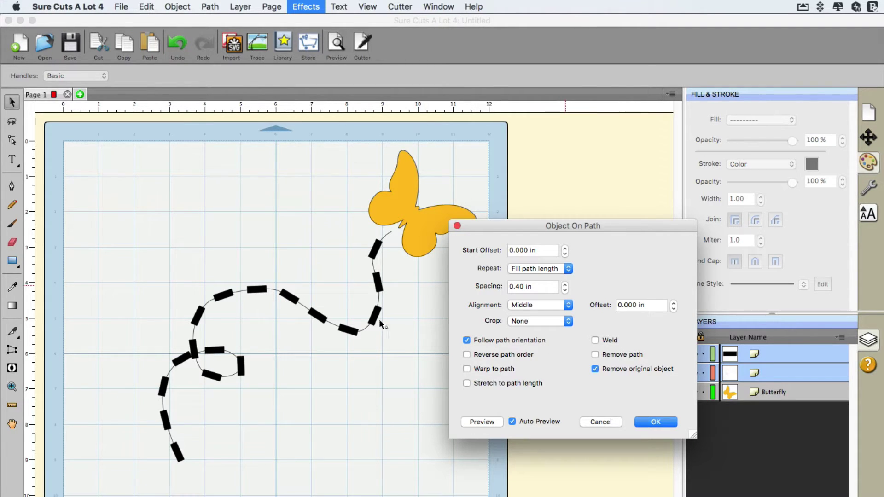
- Enable Warp to path and Weld, then apply the effect as one Union shape
left_click(467, 369)
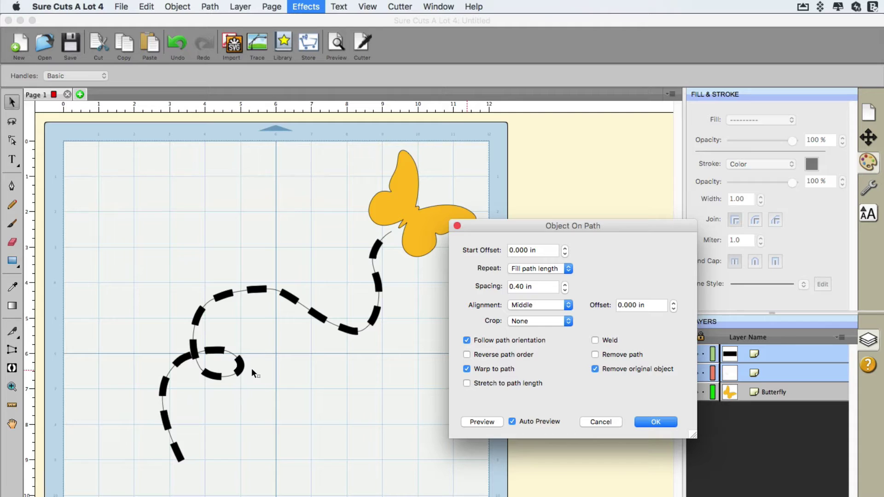
left_click(468, 369)
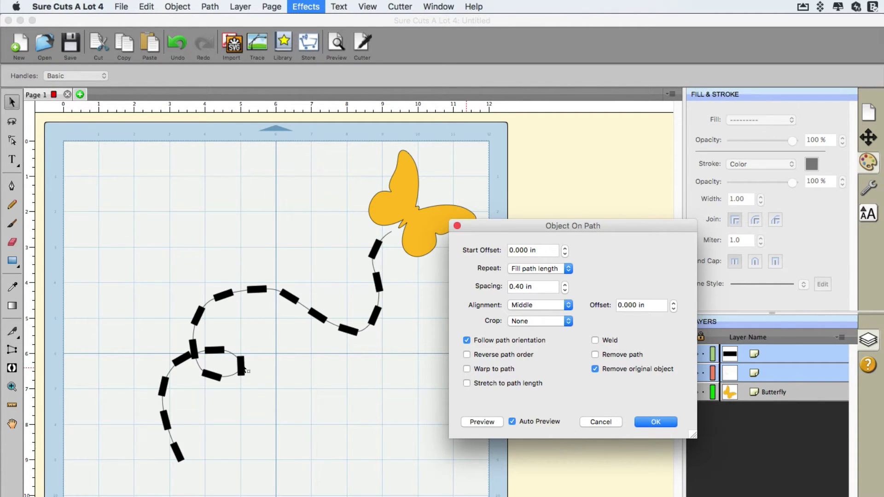
left_click(467, 369)
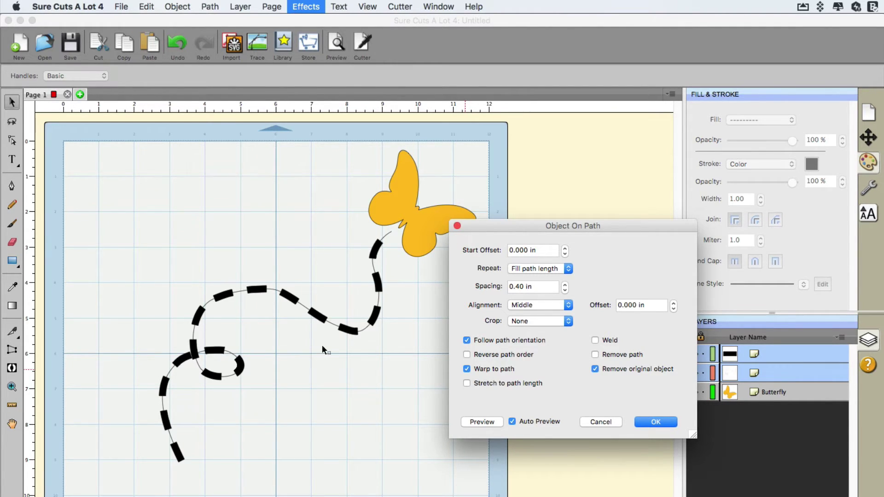
left_click(595, 340)
left_click(657, 421)
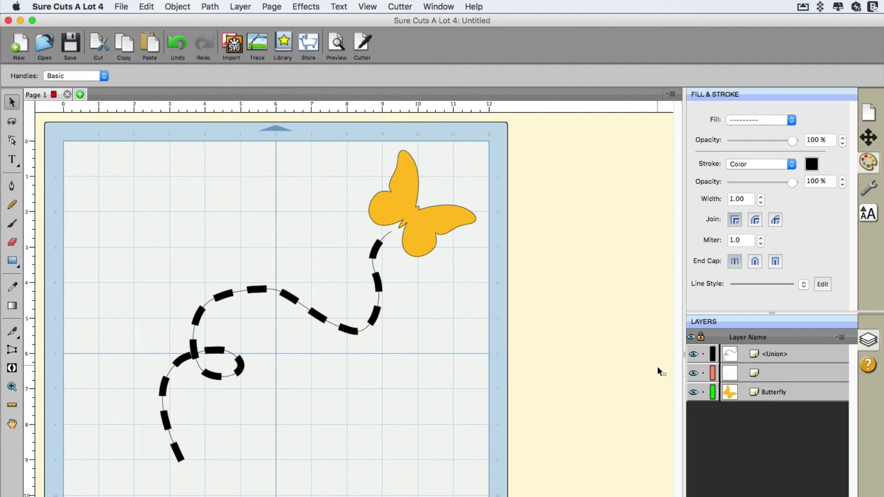
- Delete the thin pencil path layer while keeping the welded <Union> dashed line visible
left_click(694, 354)
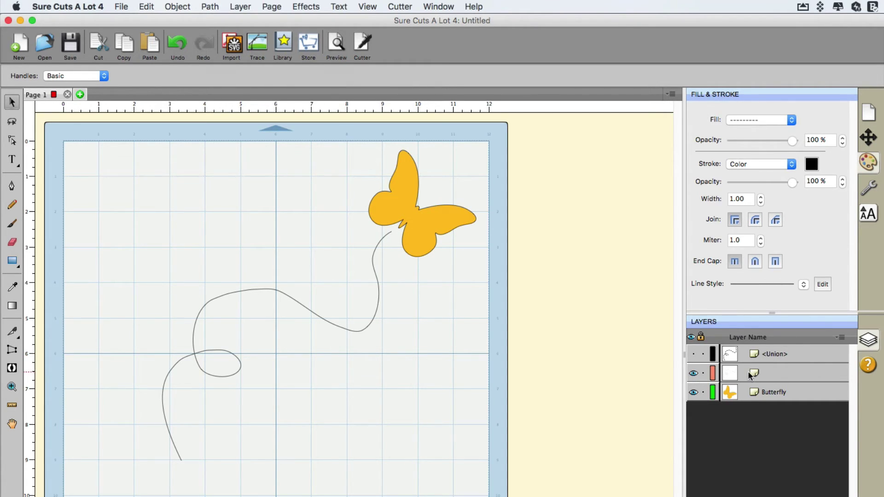
left_click(730, 374)
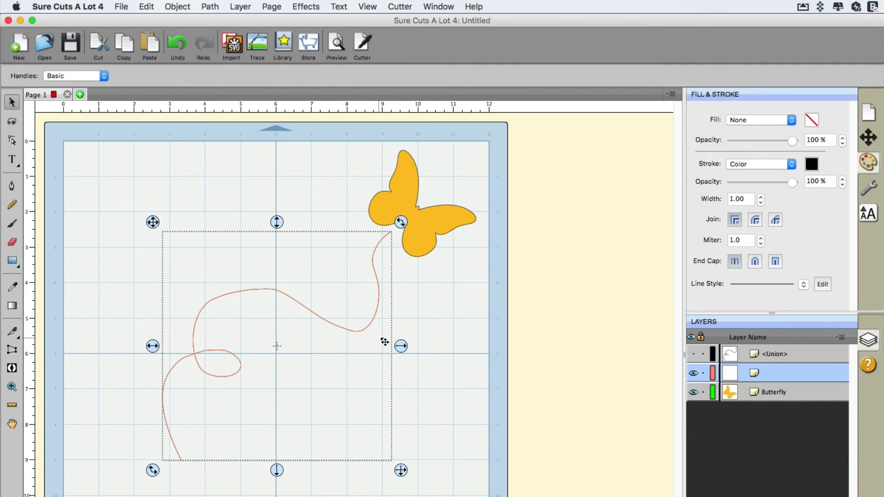
key("Delete")
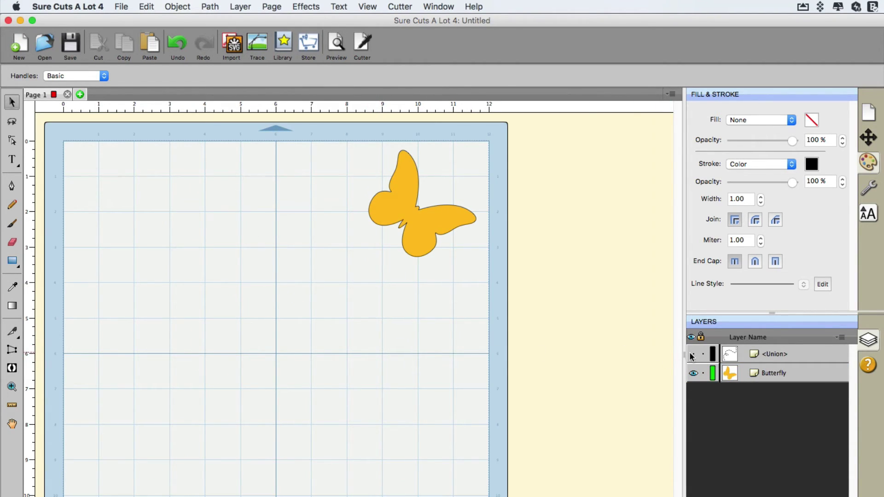
left_click(693, 354)
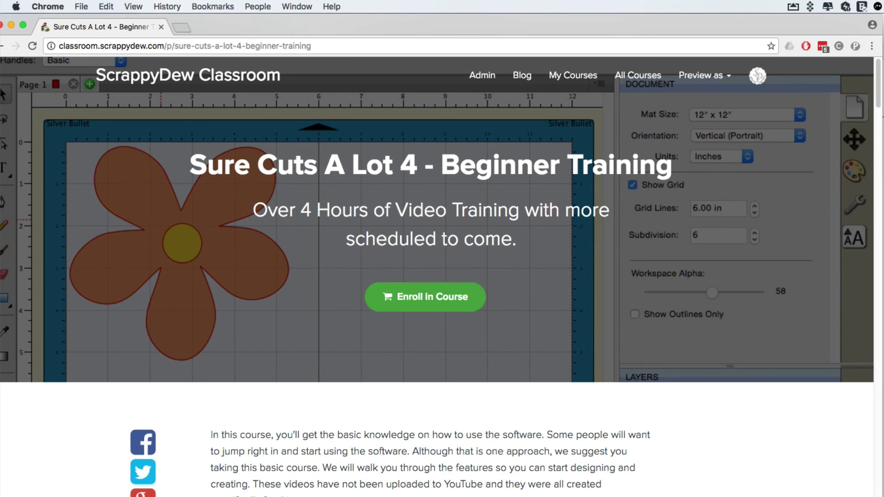
- Scroll the course page down to the Class Curriculum's Workspace Setup lessons
scroll(437, 249, "down", 10)
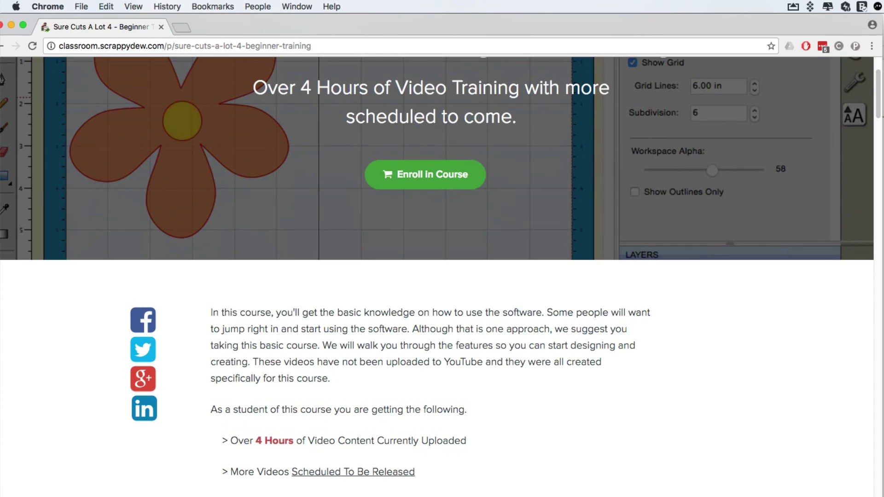
scroll(438, 276, "down", 10)
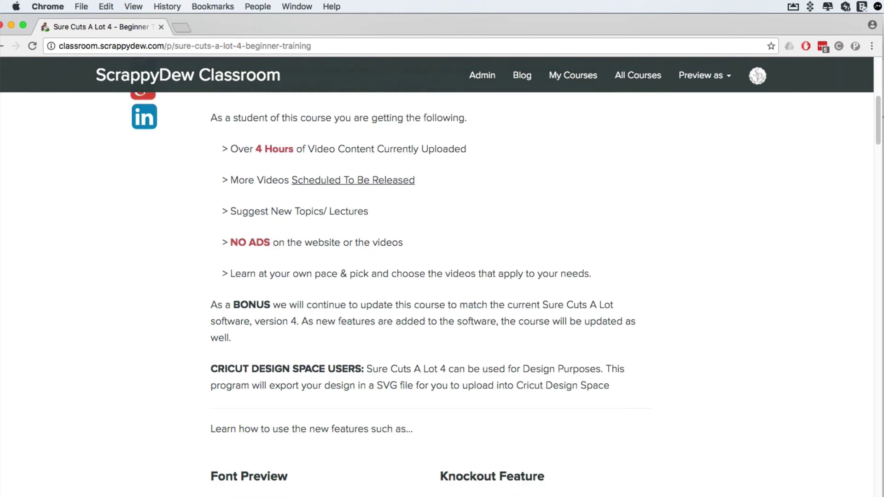
scroll(437, 276, "down", 20)
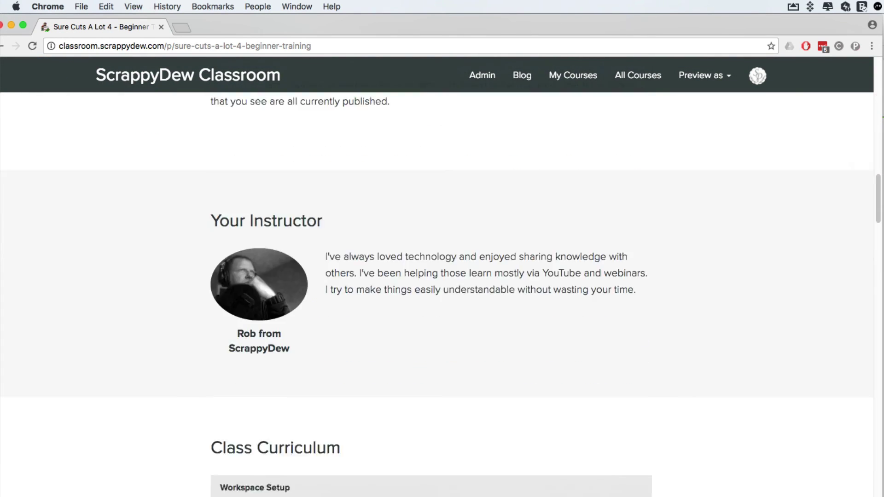
scroll(437, 276, "down", 6)
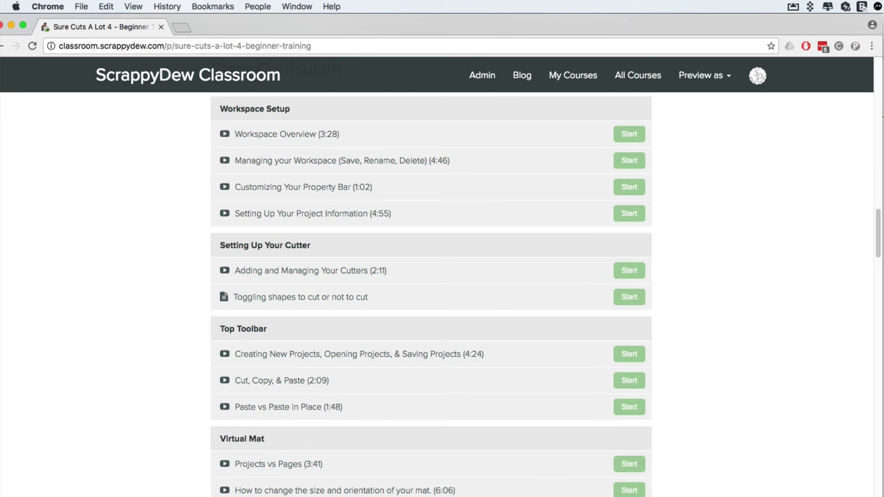